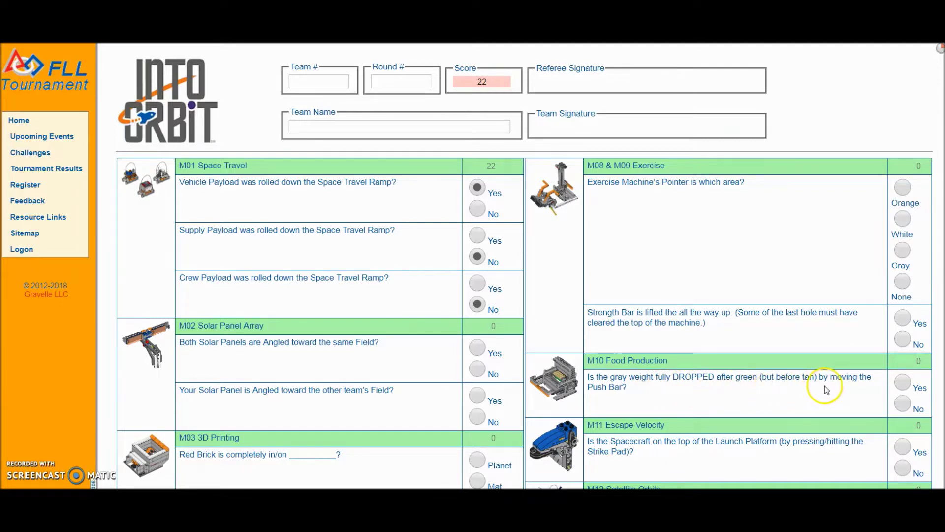
Step: Mark the gray weight as dropped for M10 Food Production, earning 16 points
left_click(901, 382)
scroll(554, 366, "down", 3)
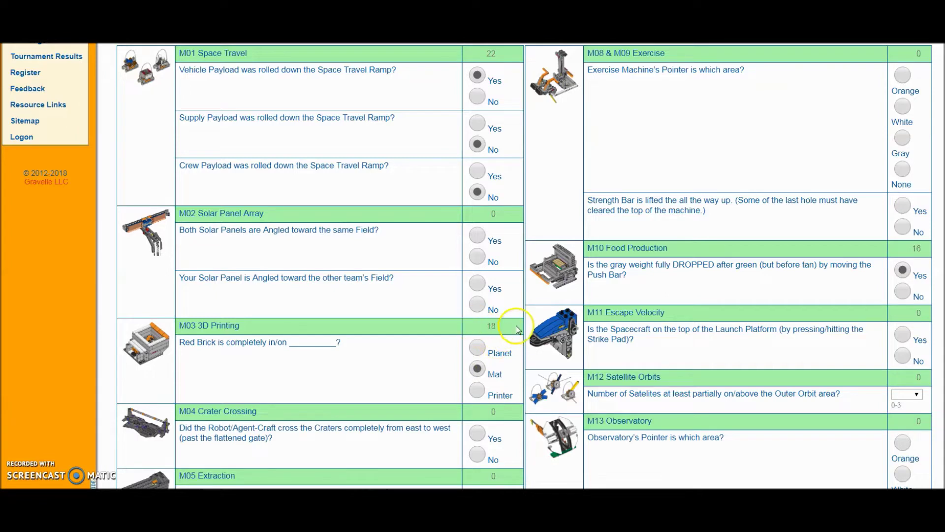
scroll(854, 200, "up", 3)
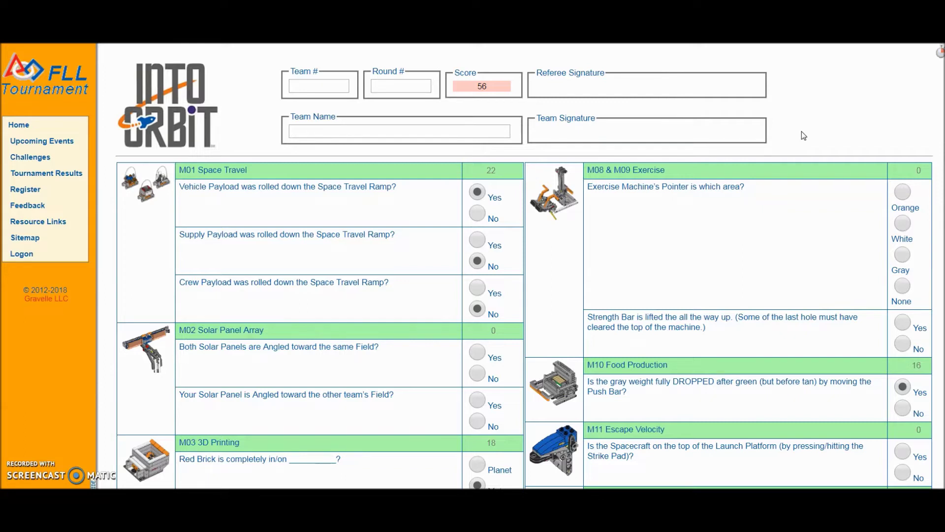
scroll(905, 93, "down", 5)
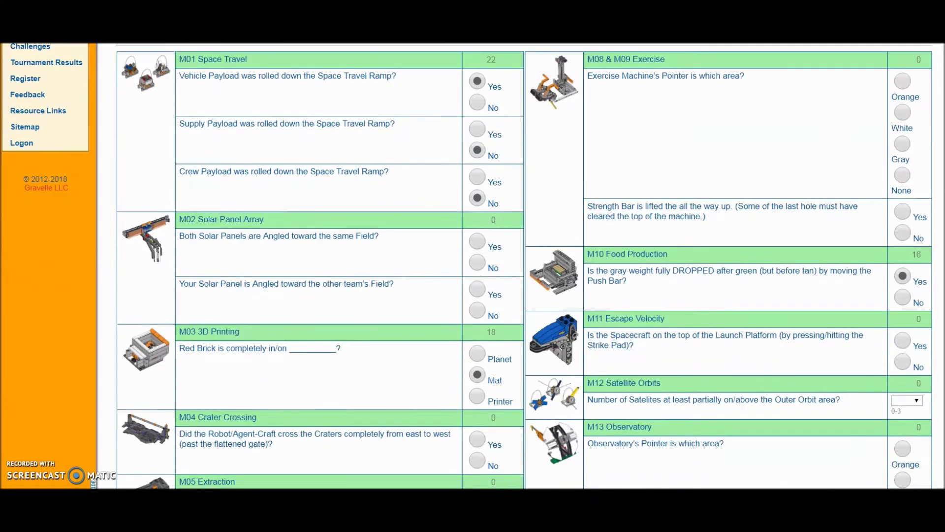
scroll(524, 266, "down", 1)
scroll(525, 266, "down", 1)
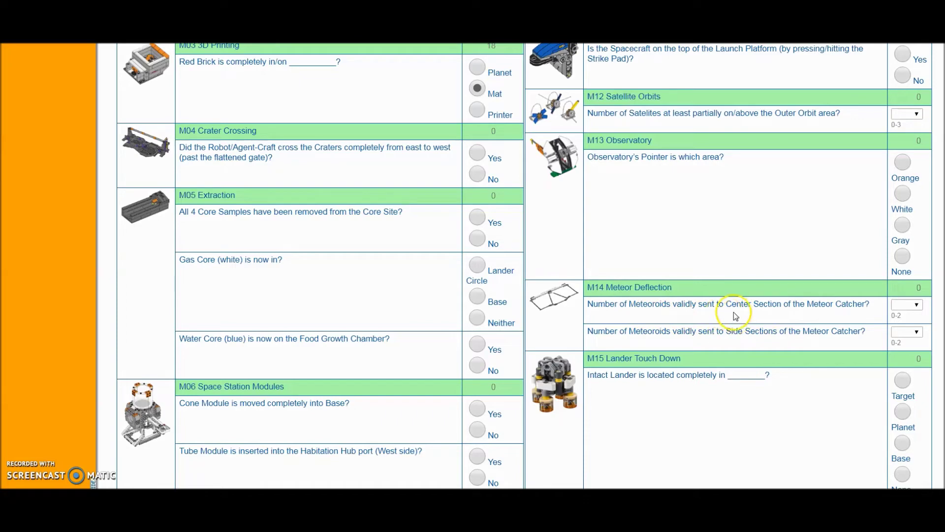
Step: Set the center-section meteoroid count to 2 for M14 Meteor Deflection, scoring 24 points
left_click(916, 305)
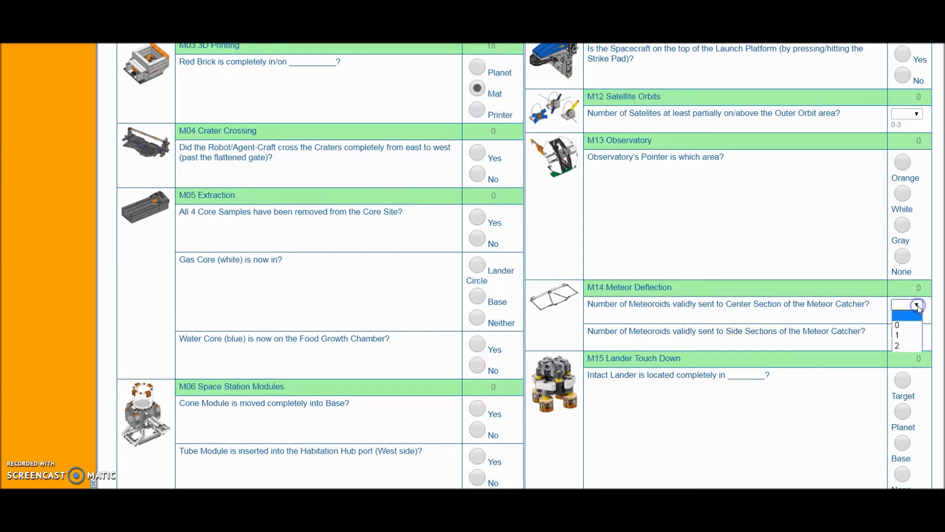
left_click(906, 345)
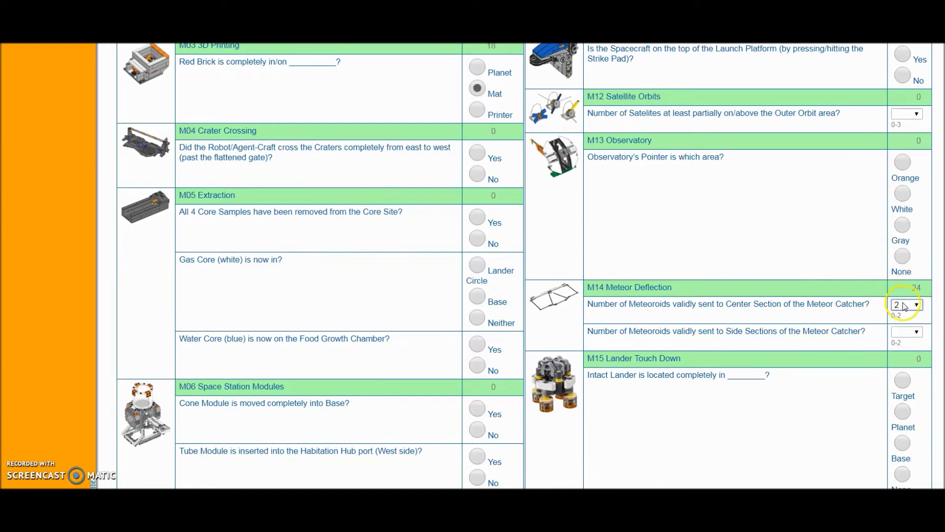
scroll(525, 266, "up", 1)
scroll(524, 266, "up", 3)
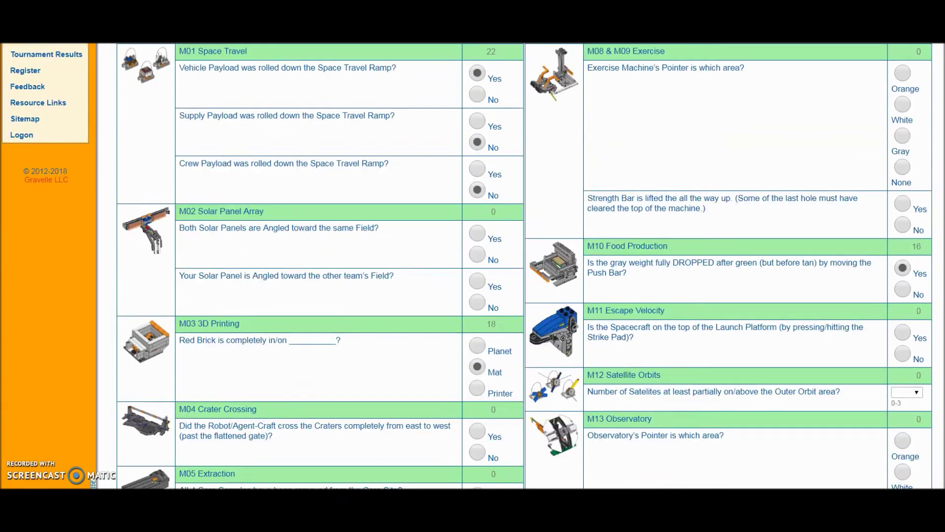
scroll(525, 267, "up", 2)
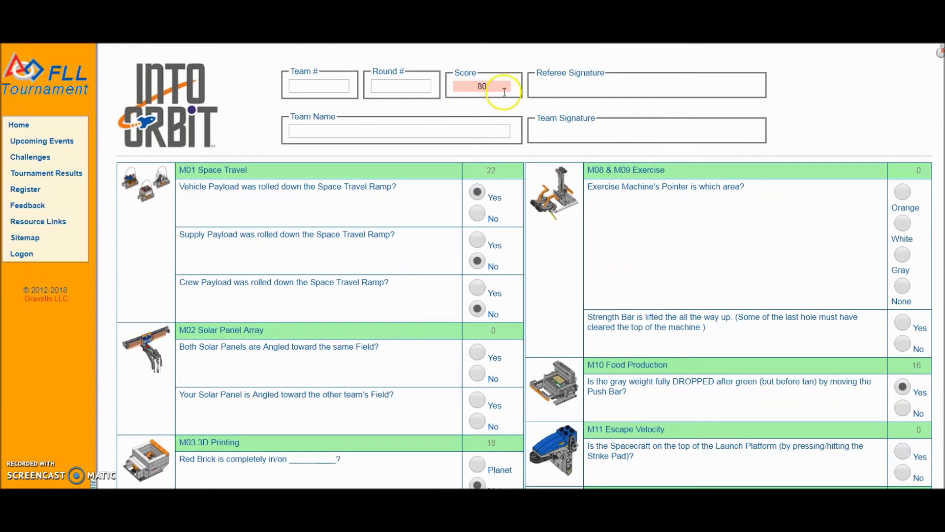